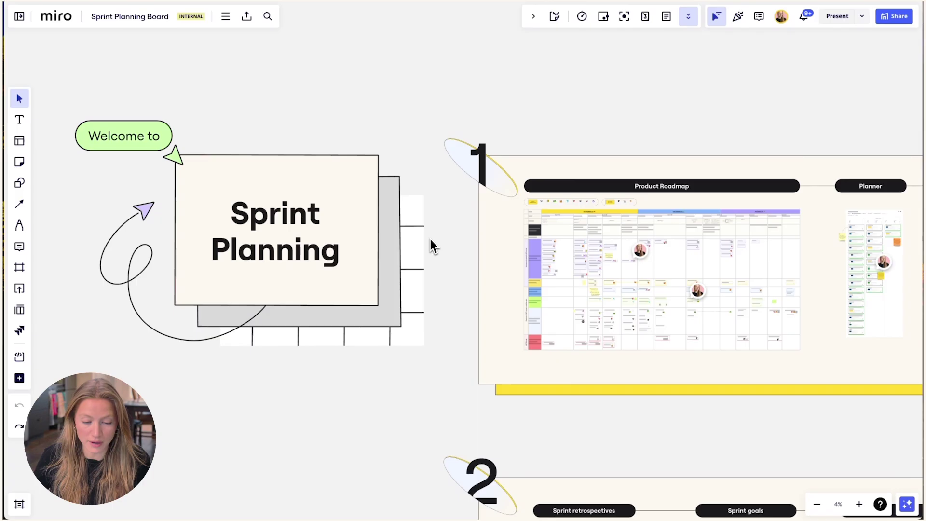
scroll(430, 237, right, 3)
scroll(551, 250, up, 5)
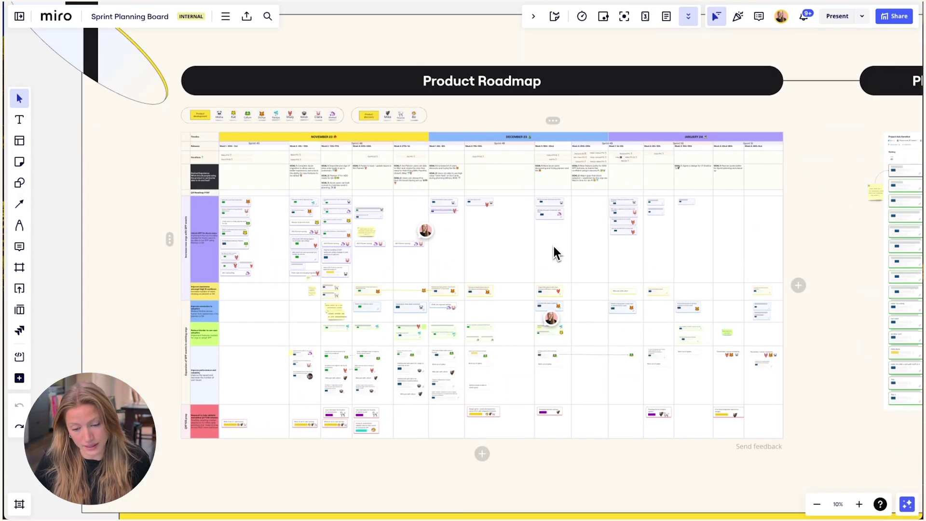
scroll(552, 246, right, 4)
scroll(547, 245, right, 5)
scroll(547, 246, right, 3)
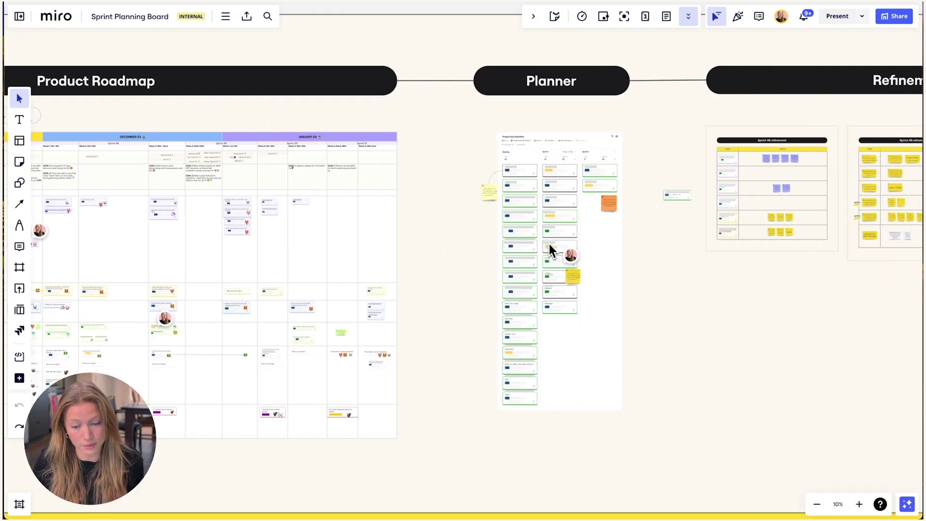
scroll(555, 237, up, 1)
scroll(555, 237, up, 3)
scroll(555, 236, up, 4)
scroll(555, 237, up, 1)
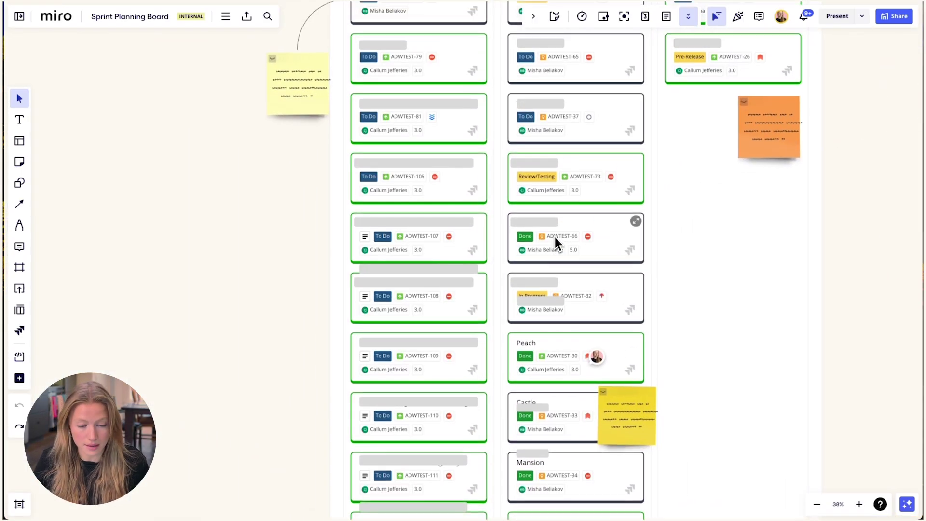
scroll(554, 237, up, 2)
scroll(555, 237, up, 1)
scroll(554, 237, up, 1)
scroll(555, 237, up, 1)
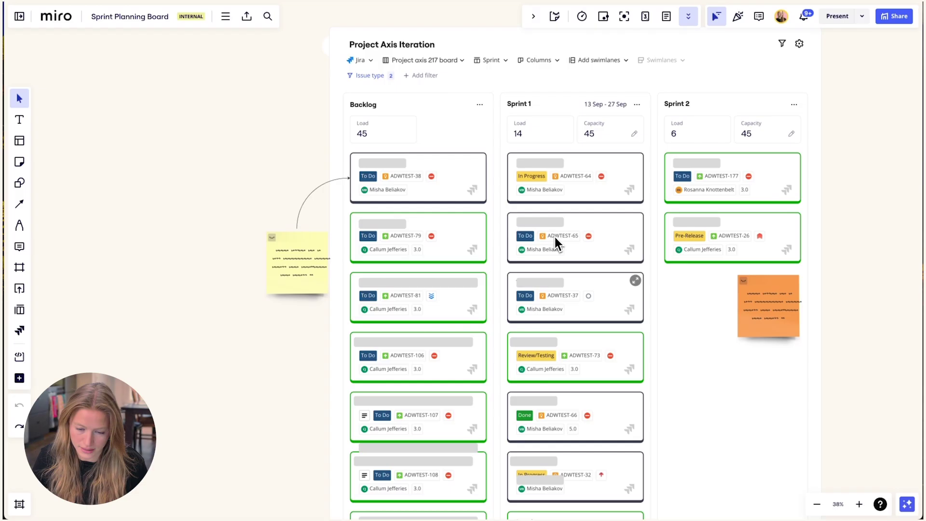
scroll(555, 237, right, 3)
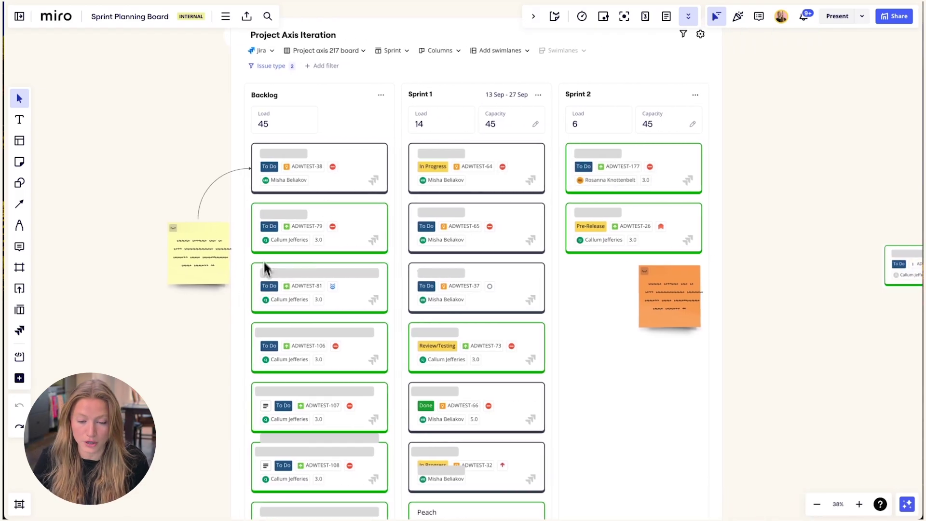
mouse_move(319, 228)
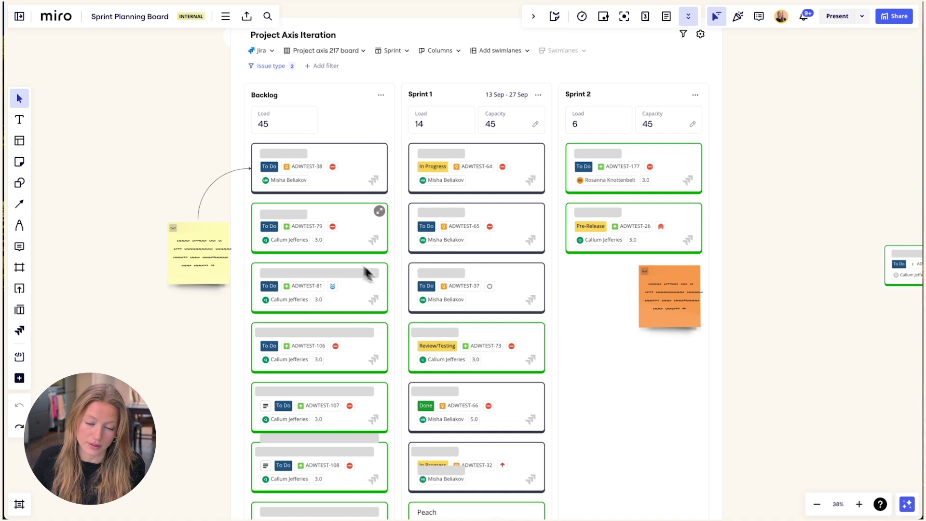
scroll(357, 244, down, 2)
scroll(357, 246, down, 2)
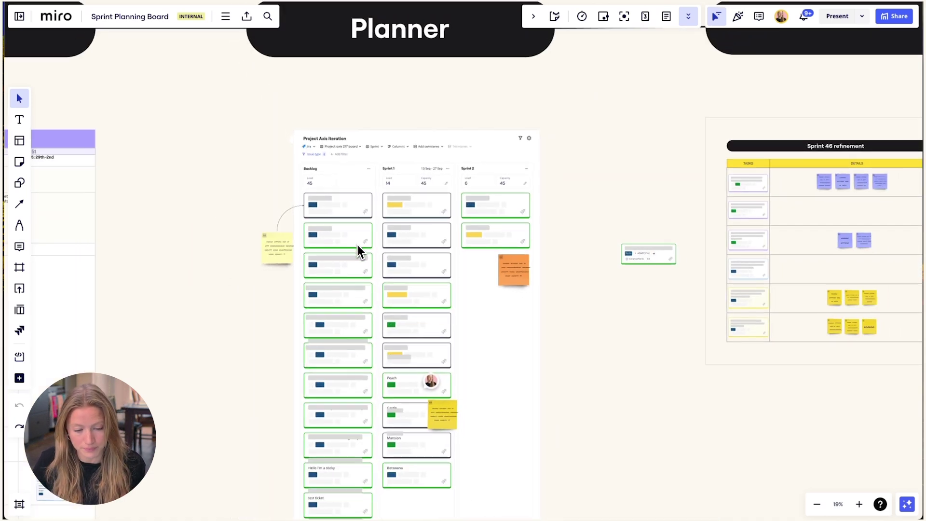
scroll(357, 243, left, 5)
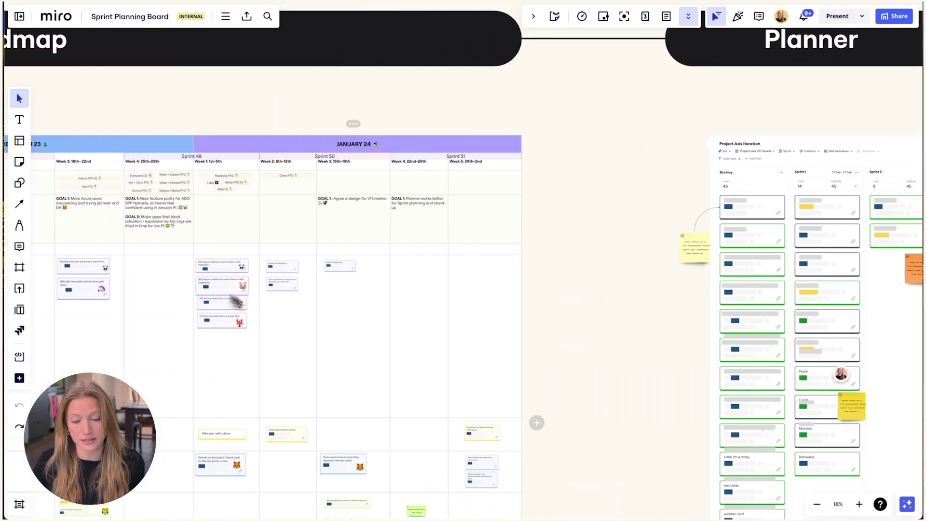
scroll(327, 299, right, 2)
scroll(327, 298, right, 2)
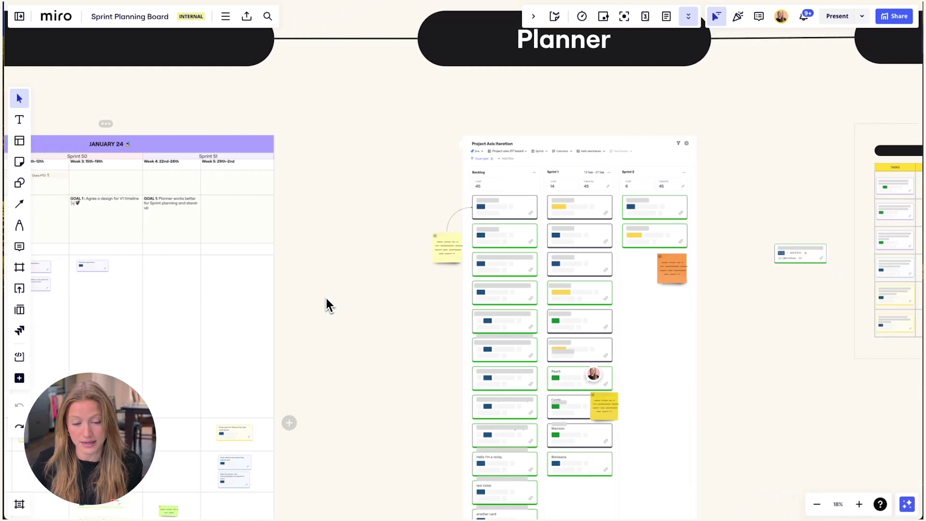
scroll(327, 298, right, 2)
scroll(327, 299, right, 2)
scroll(522, 245, up, 2)
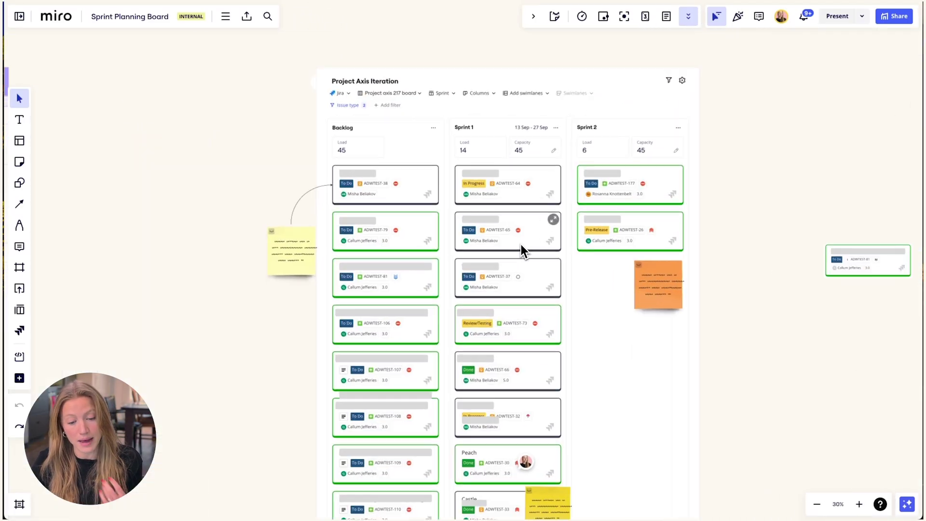
scroll(521, 244, up, 2)
scroll(521, 243, up, 1)
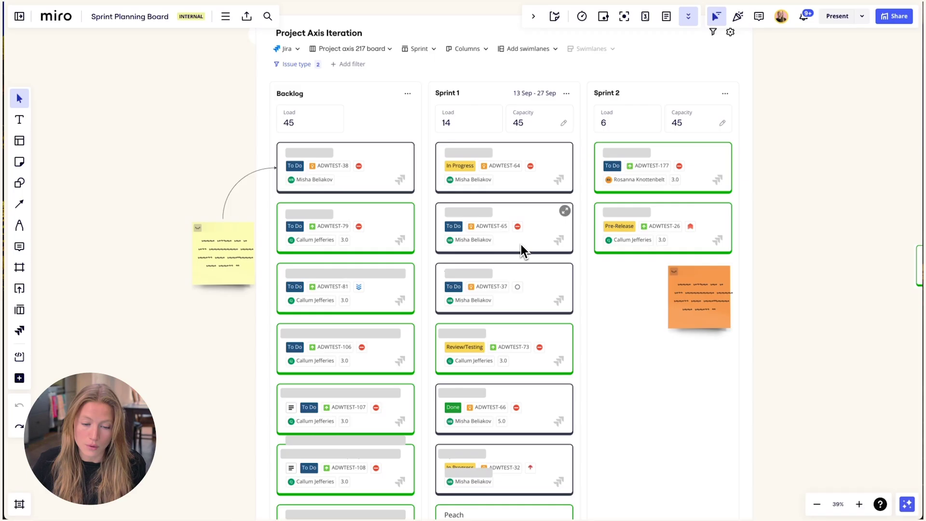
Step: Preview the Add swimlanes grouping fields and close them without choosing one
click(549, 51)
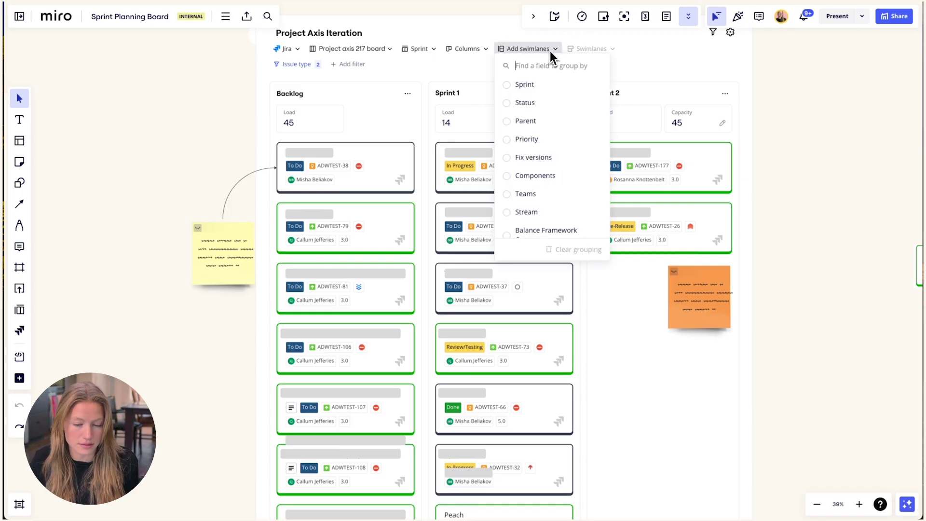
click(549, 49)
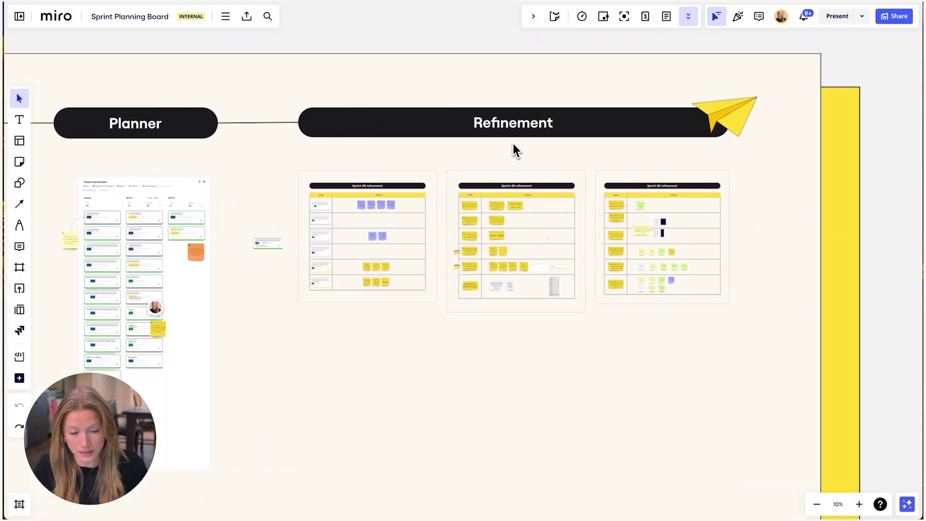
scroll(524, 164, up, 3)
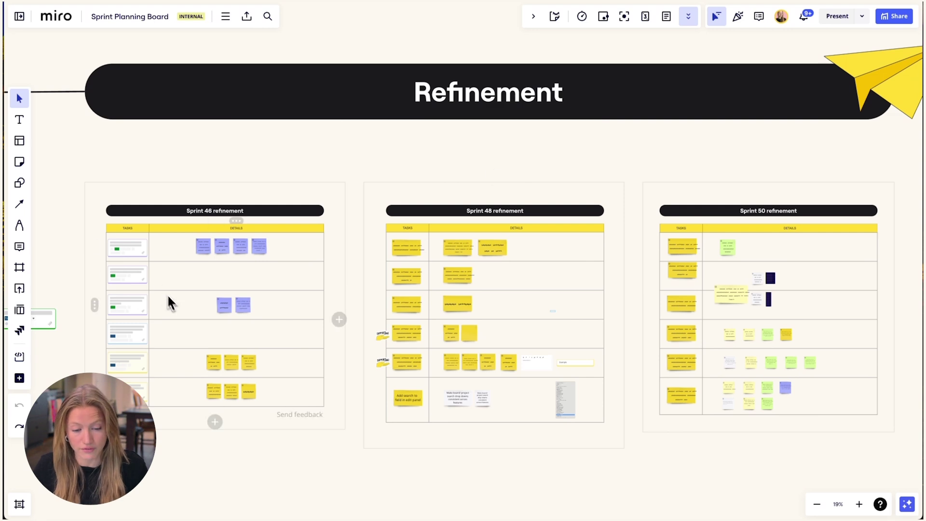
scroll(174, 305, up, 5)
scroll(187, 292, left, 5)
scroll(193, 290, down, 1)
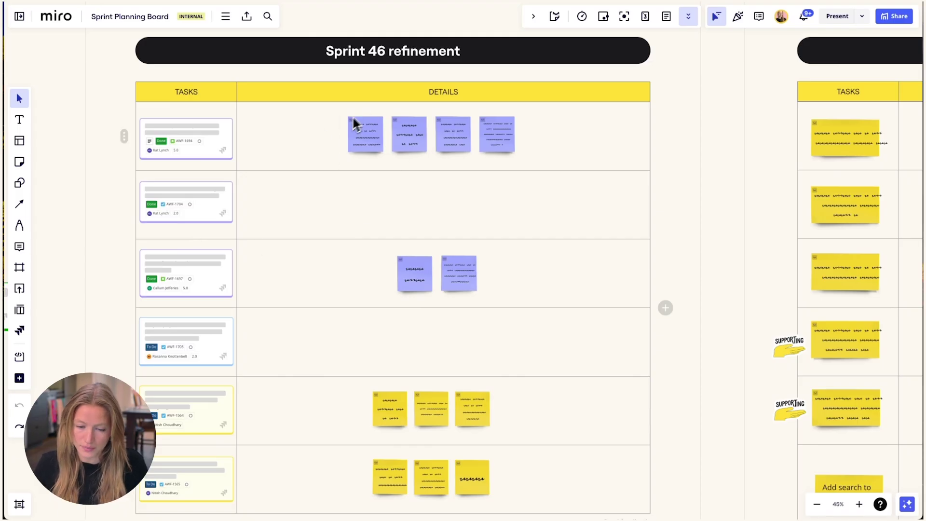
scroll(449, 190, right, 2)
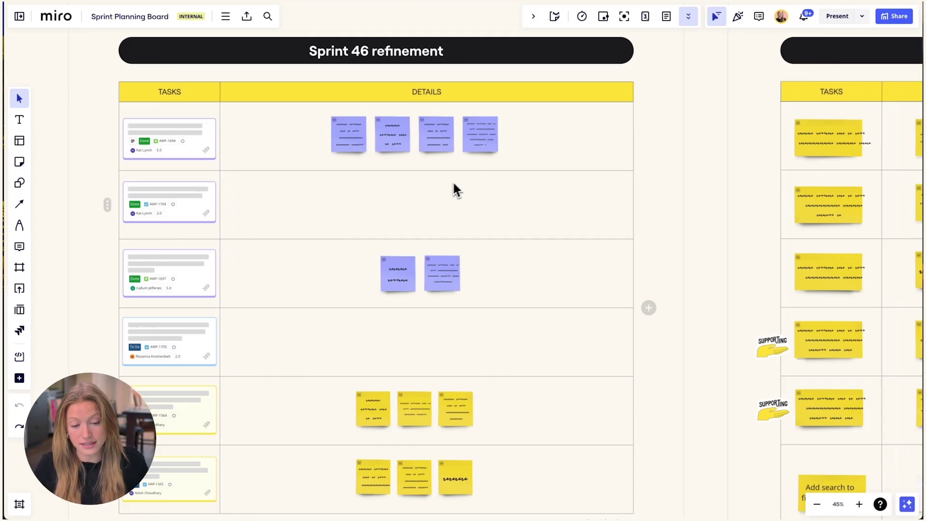
Step: Launch a new estimation session on six cards, linked to the Agile Workflows Experience Jira board
click(643, 16)
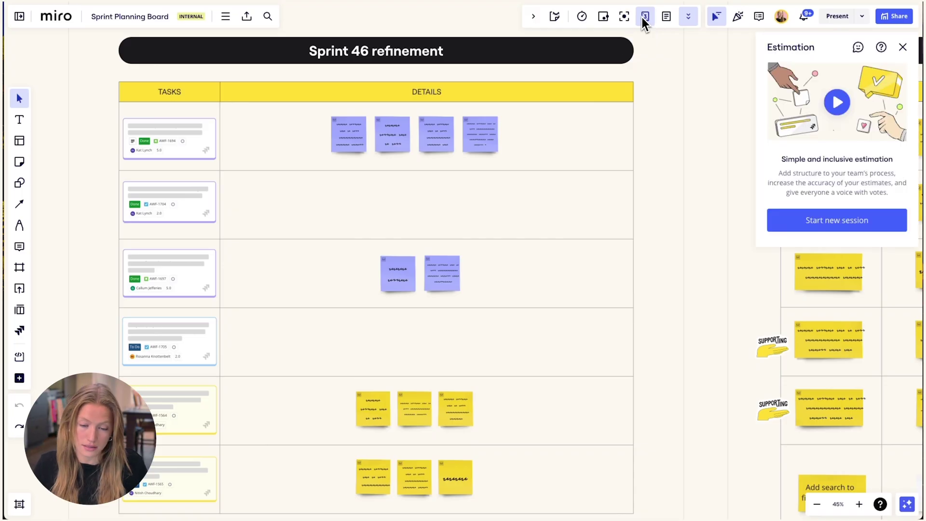
click(783, 221)
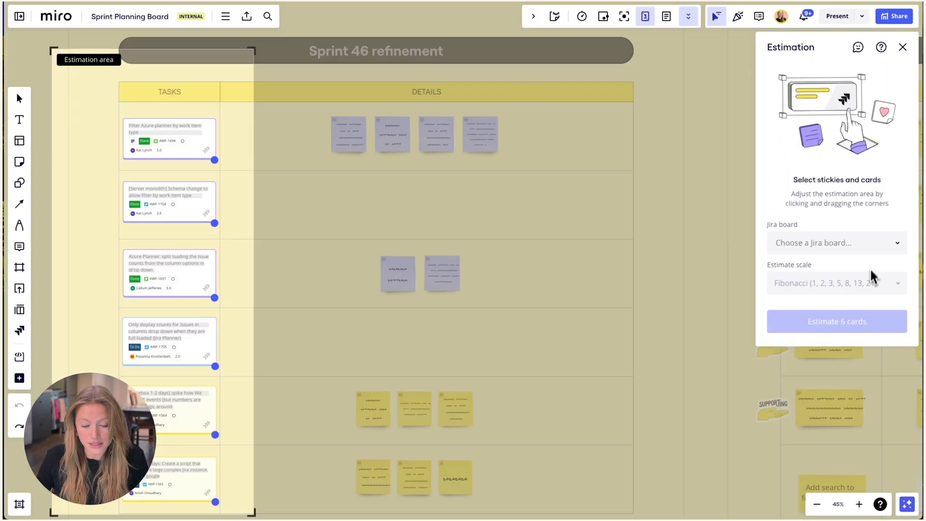
click(867, 247)
text(agile)
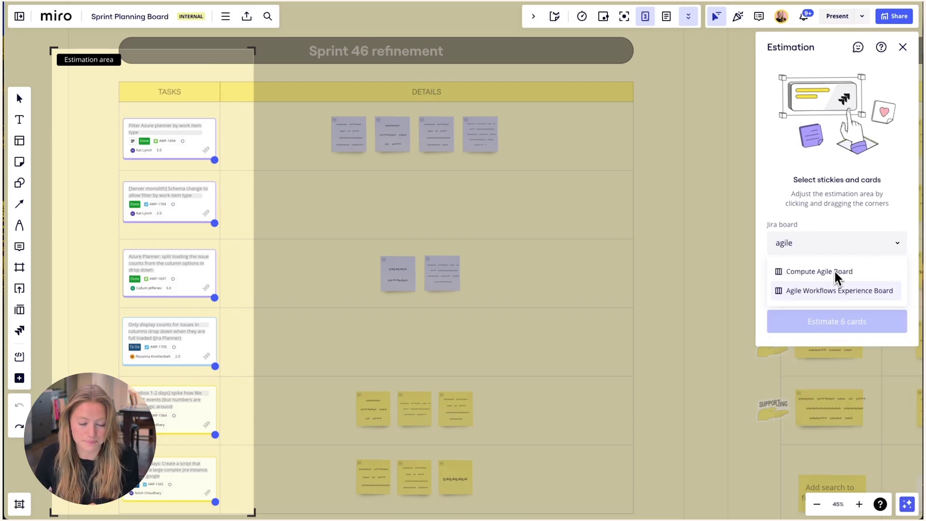
click(832, 291)
click(831, 322)
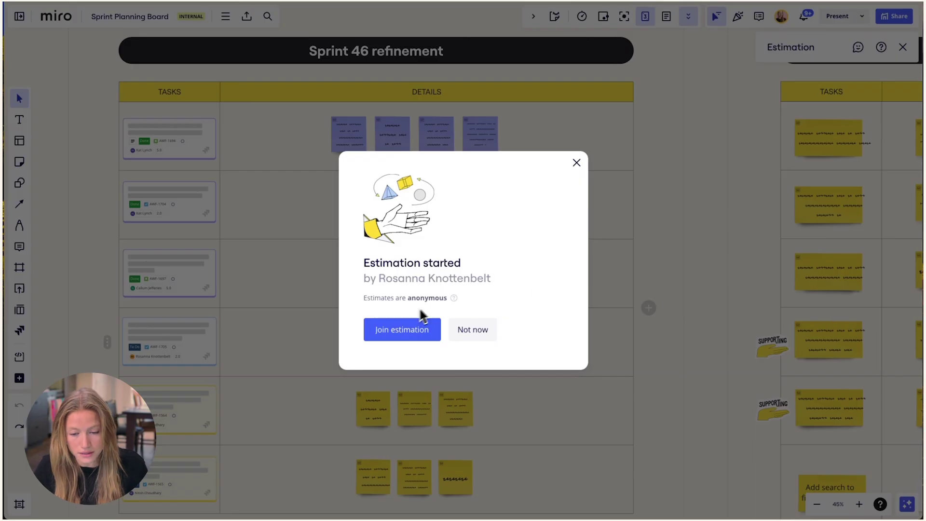
Step: Join the estimation session, then end it once it totals 14 points
click(393, 329)
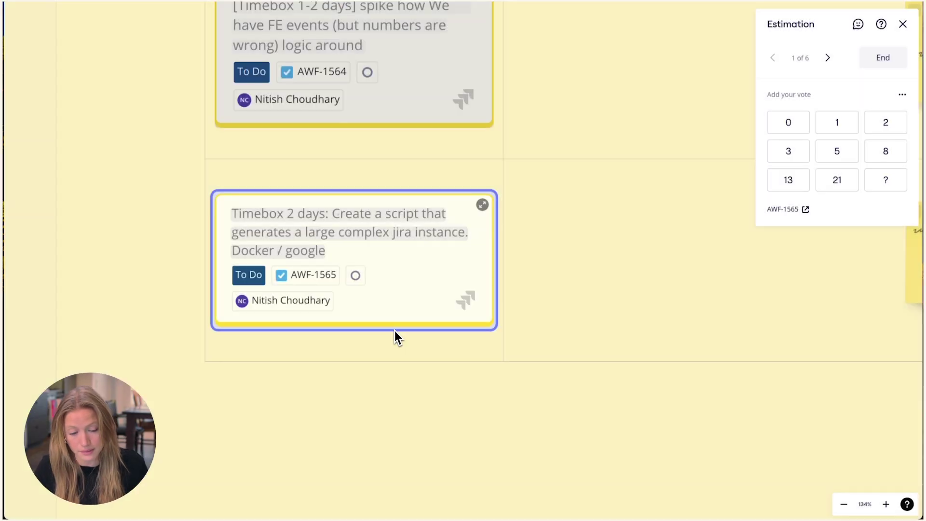
scroll(394, 330, up, 5)
scroll(395, 330, up, 5)
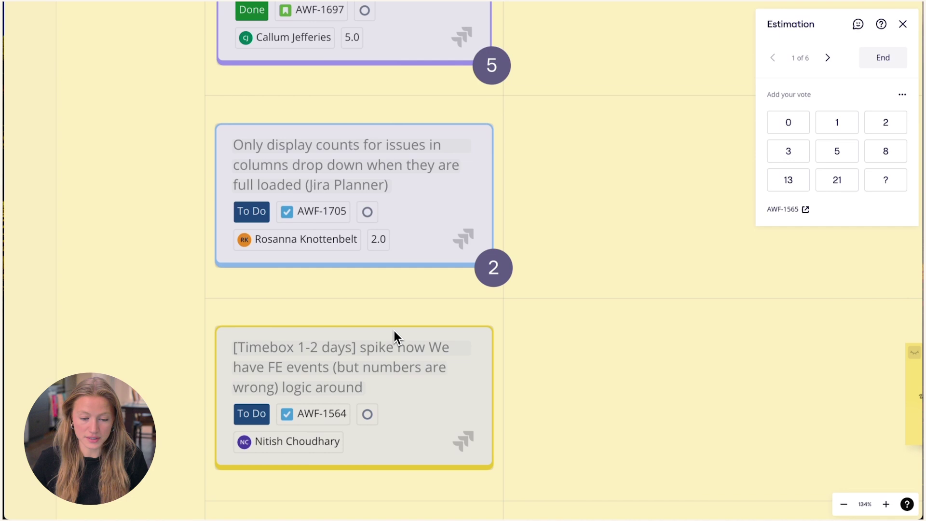
scroll(394, 330, up, 5)
scroll(394, 331, up, 3)
scroll(395, 331, up, 5)
scroll(395, 331, up, 1)
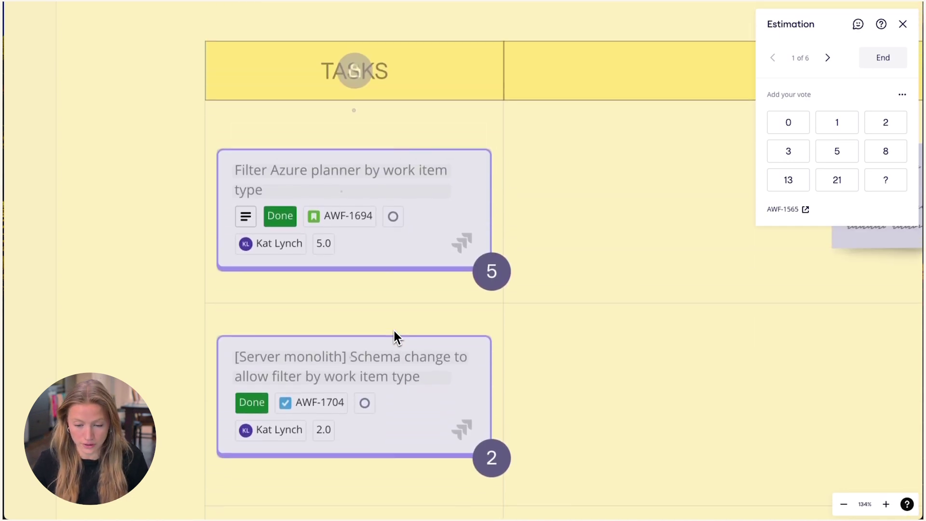
scroll(395, 331, up, 5)
scroll(394, 337, down, 2)
scroll(395, 336, down, 3)
scroll(394, 337, down, 3)
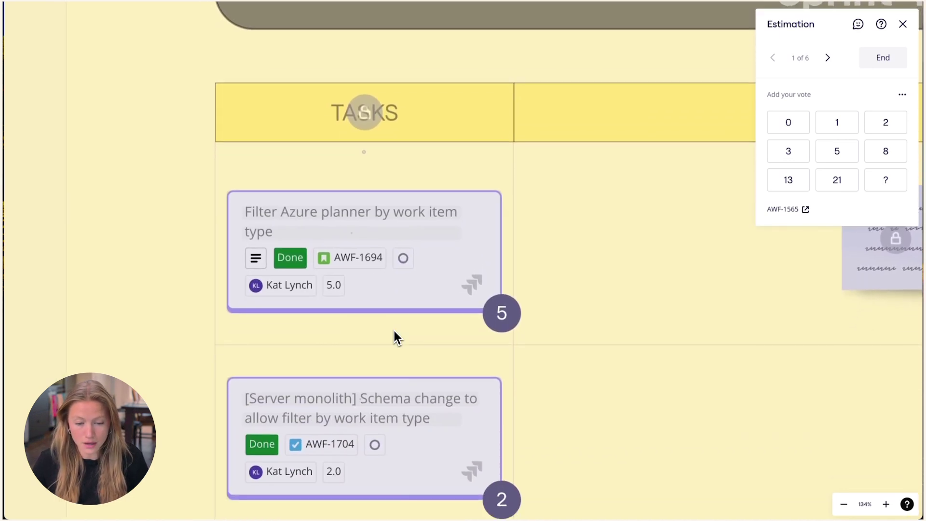
scroll(394, 336, down, 2)
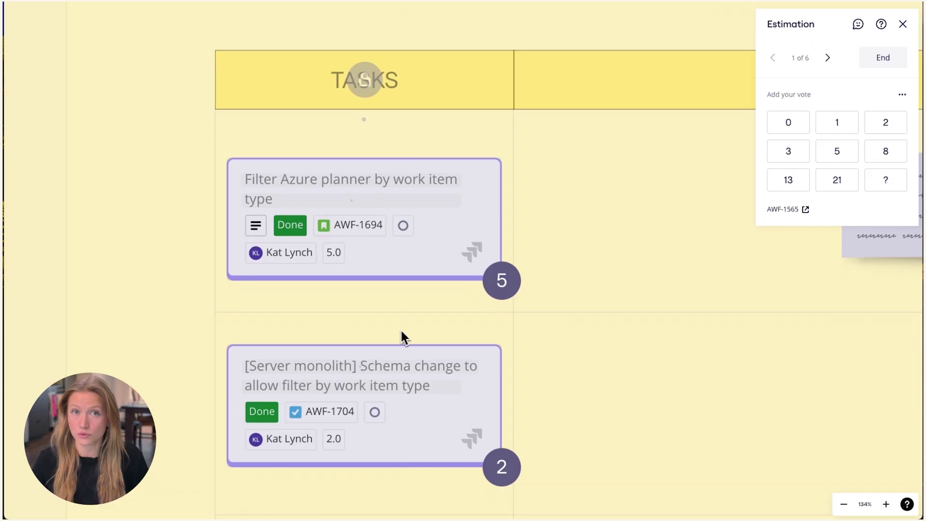
click(895, 64)
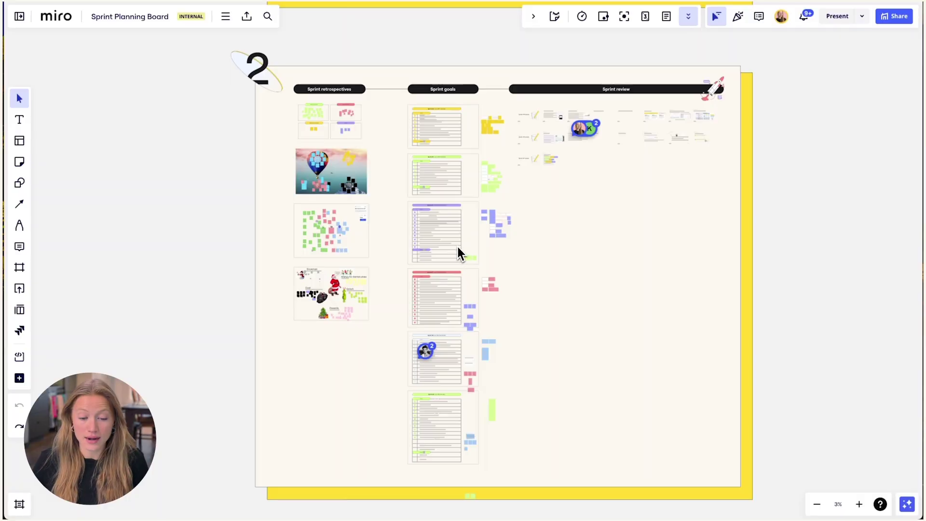
scroll(345, 161, up, 3)
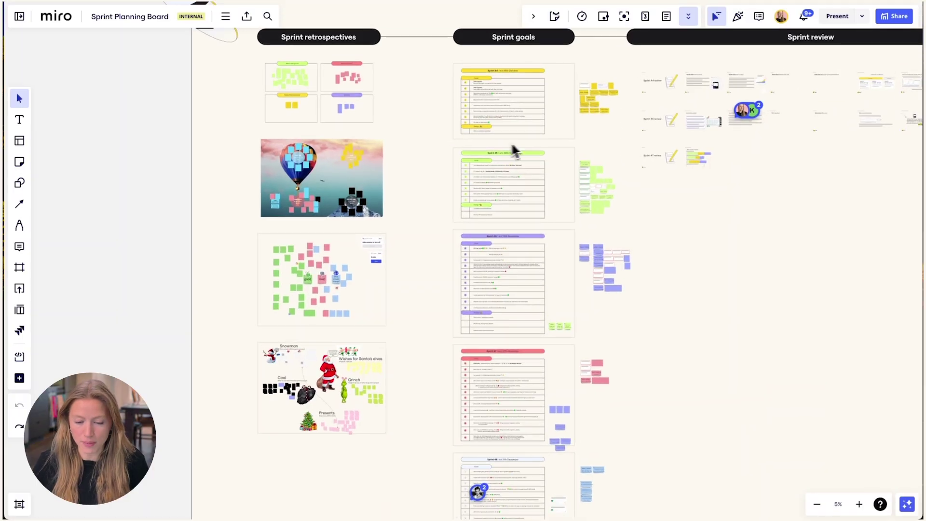
scroll(512, 145, up, 2)
scroll(532, 138, up, 3)
scroll(531, 137, up, 2)
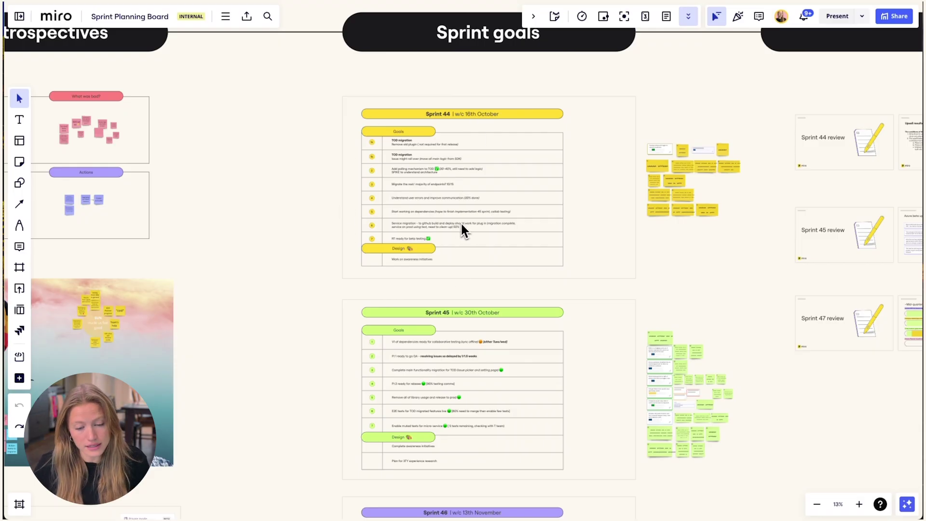
scroll(471, 229, right, 2)
scroll(471, 229, right, 3)
scroll(469, 230, right, 1)
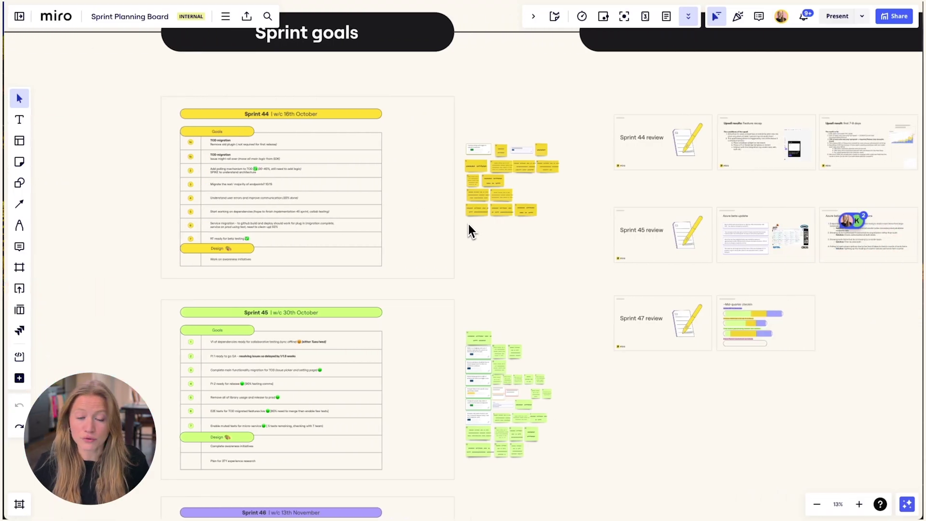
scroll(469, 230, right, 1)
scroll(469, 230, right, 3)
scroll(468, 229, right, 4)
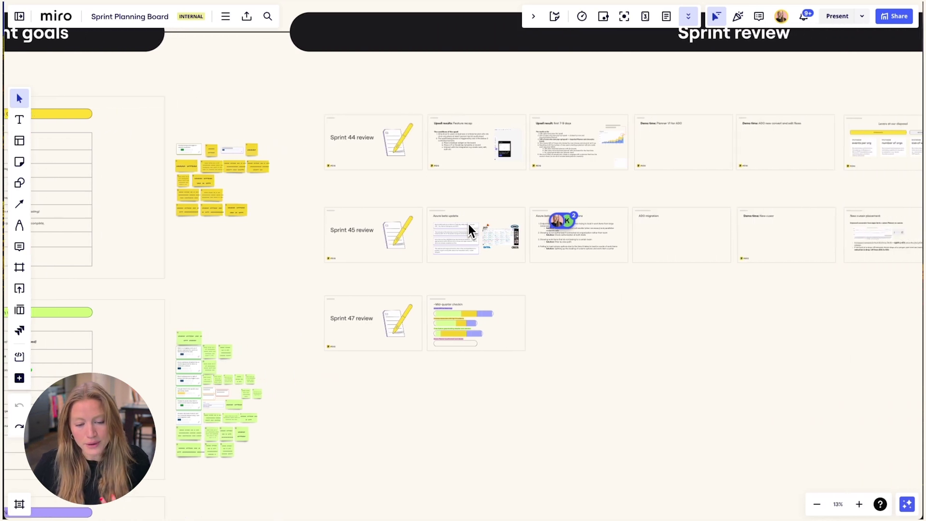
scroll(468, 230, right, 2)
scroll(469, 231, up, 1)
scroll(468, 230, right, 2)
scroll(468, 230, right, 1)
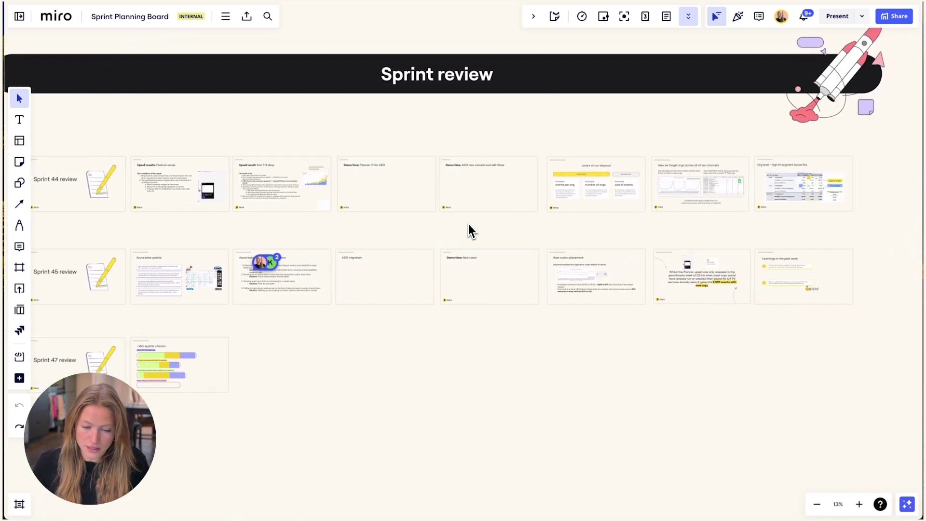
scroll(468, 230, left, 1)
scroll(468, 230, left, 1)
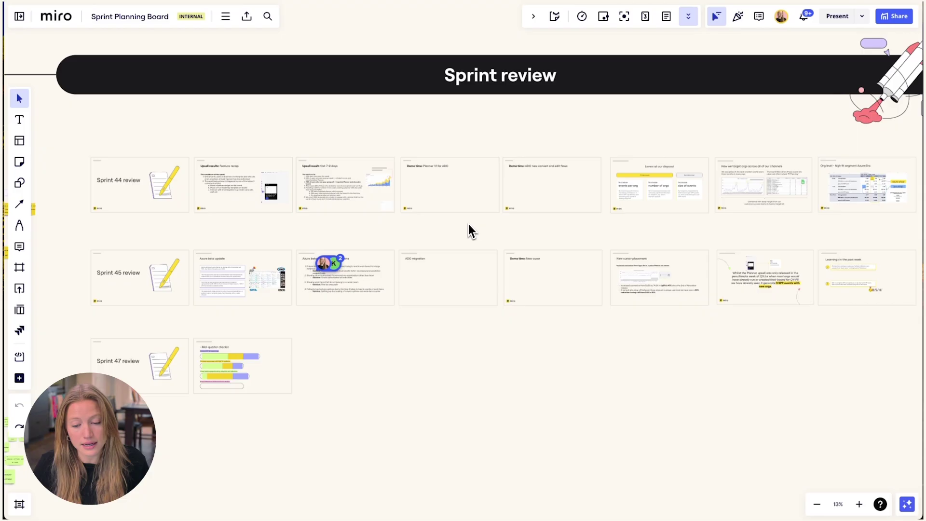
scroll(468, 230, left, 6)
scroll(469, 230, down, 1)
scroll(469, 231, left, 2)
scroll(463, 228, down, 1)
scroll(464, 228, left, 1)
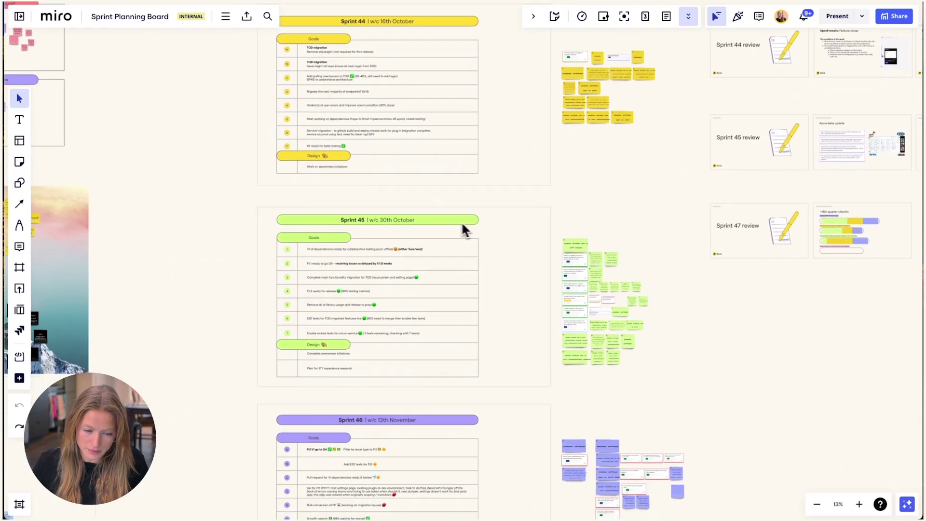
scroll(360, 255, up, 2)
scroll(360, 255, up, 2)
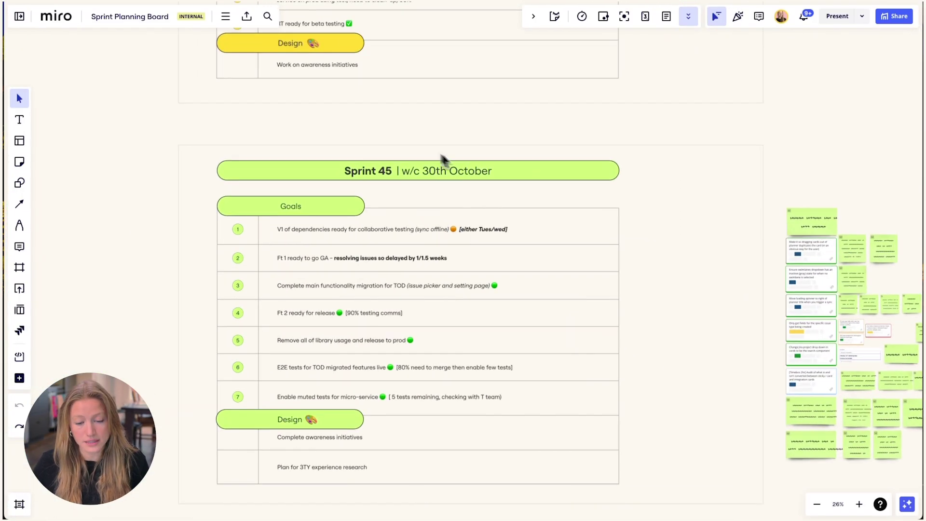
scroll(502, 259, right, 2)
scroll(503, 266, right, 1)
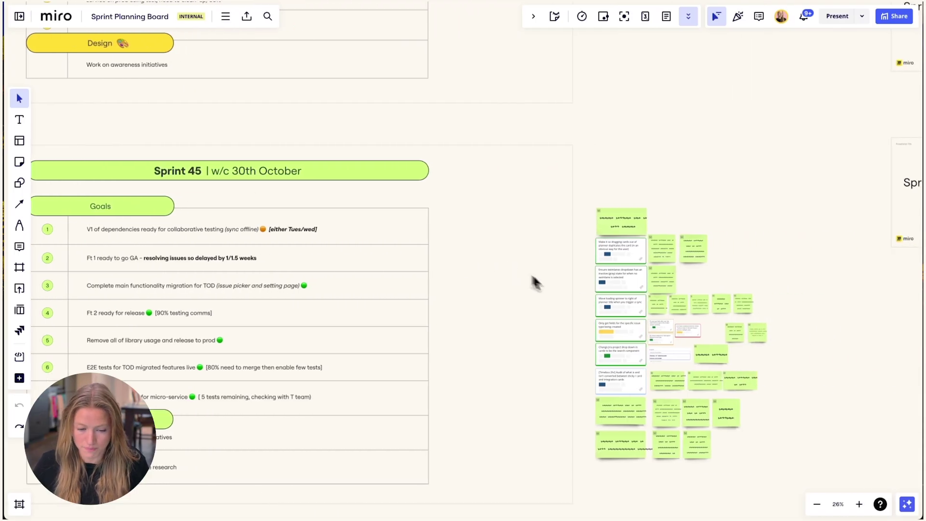
scroll(766, 331, down, 4)
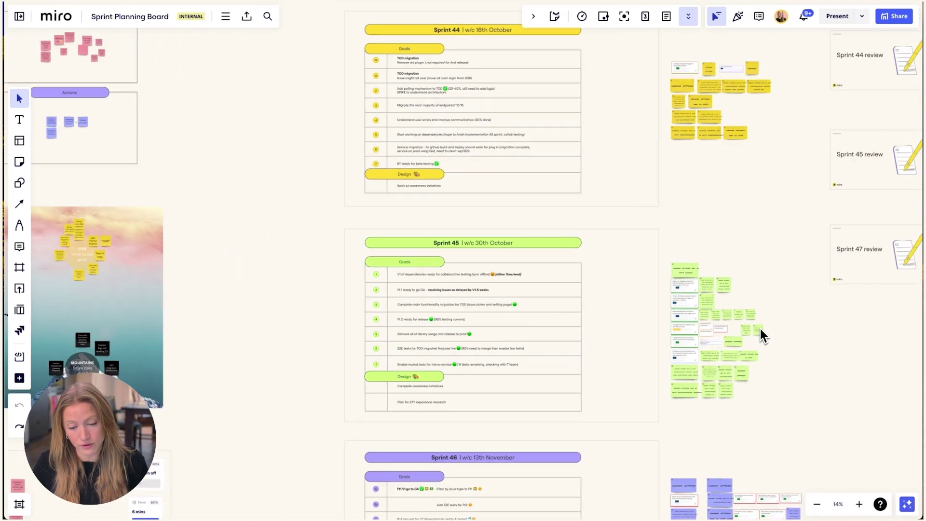
scroll(760, 329, down, 1)
scroll(761, 328, down, 3)
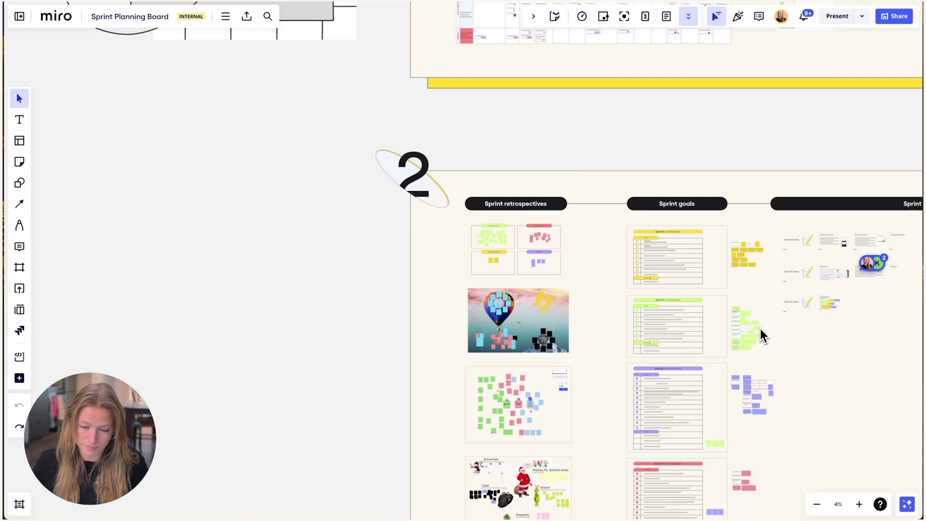
scroll(760, 328, up, 2)
scroll(761, 328, up, 1)
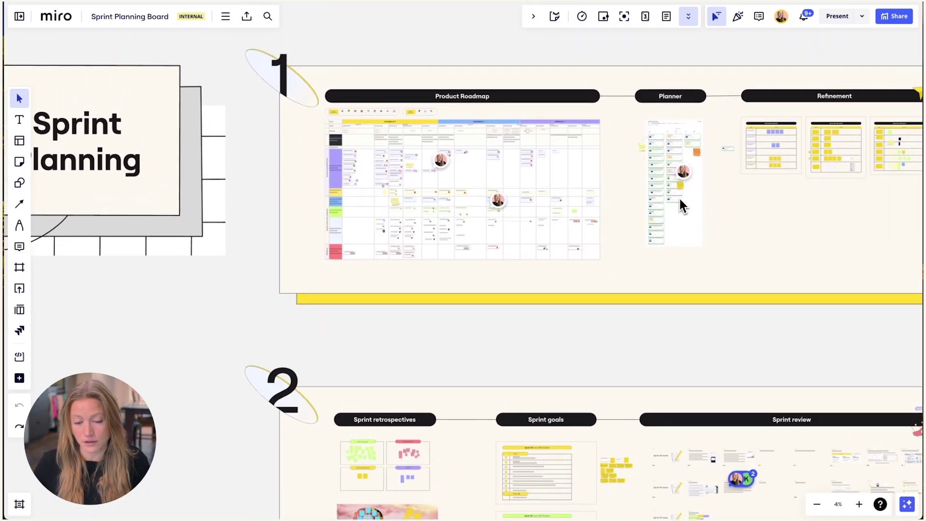
scroll(681, 198, down, 5)
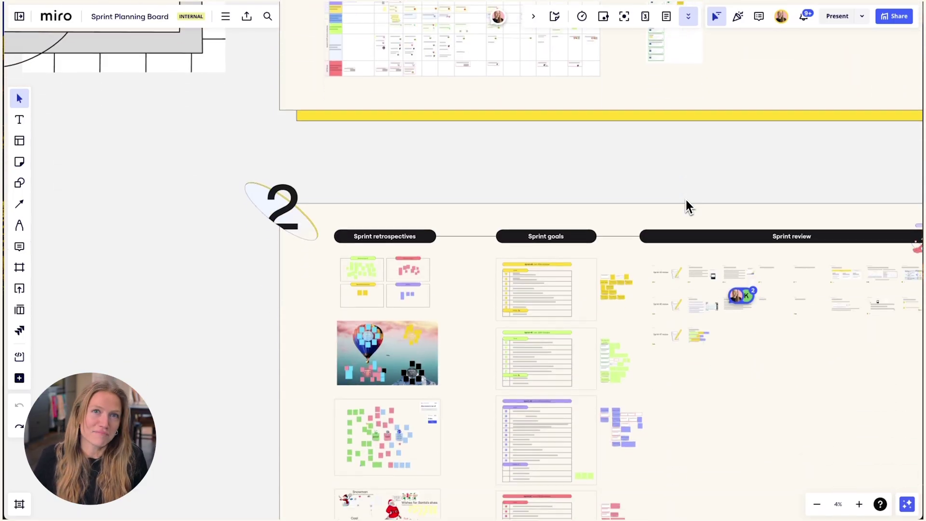
scroll(687, 200, right, 3)
scroll(686, 200, right, 1)
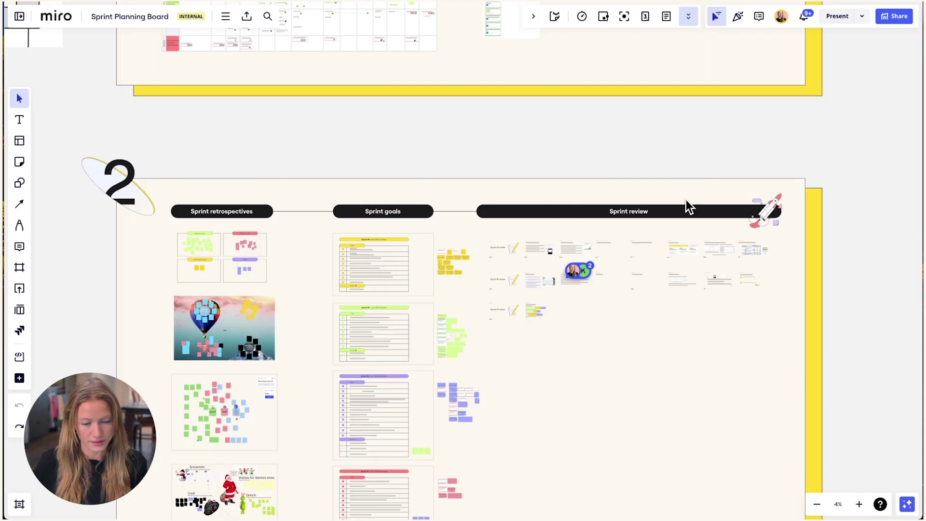
scroll(686, 200, down, 5)
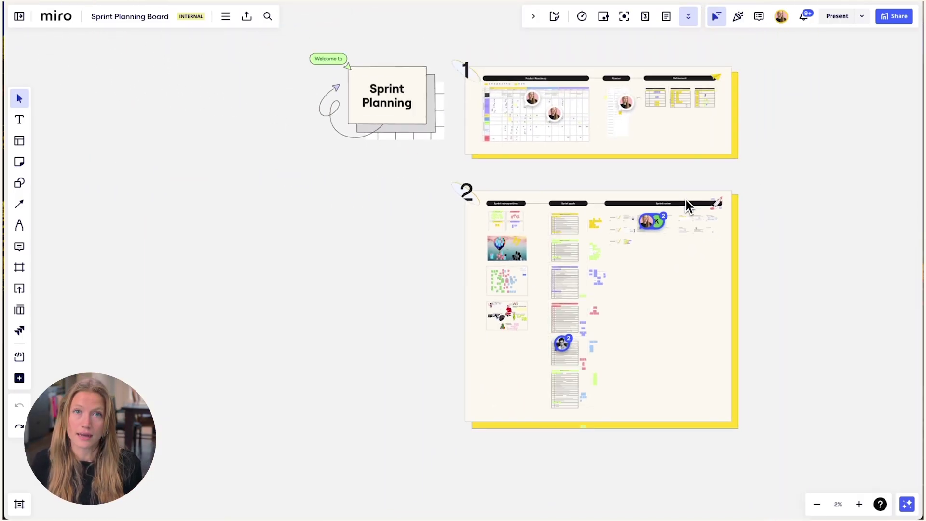